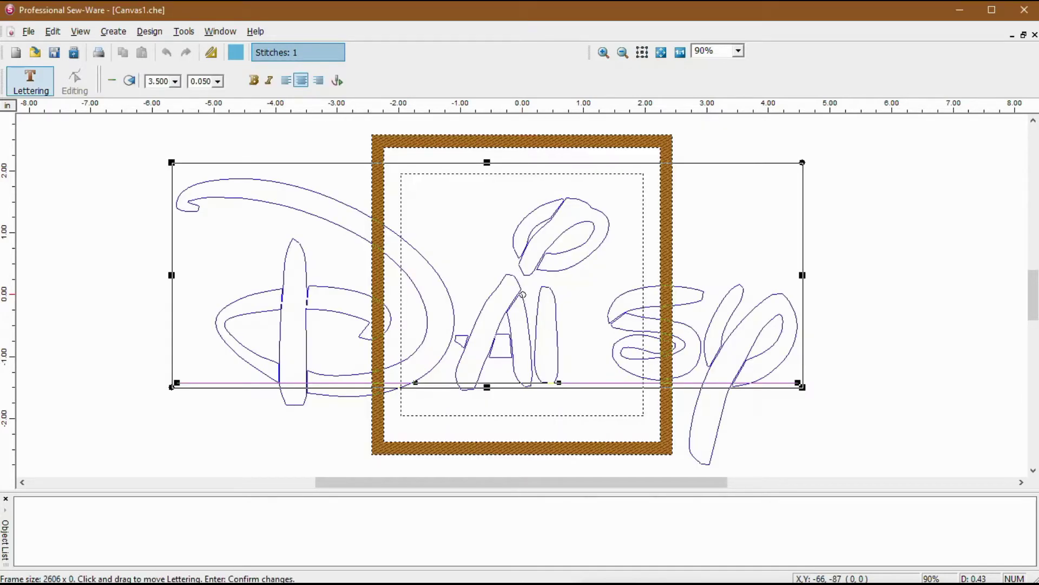
{"action": "key", "text": "Return"}
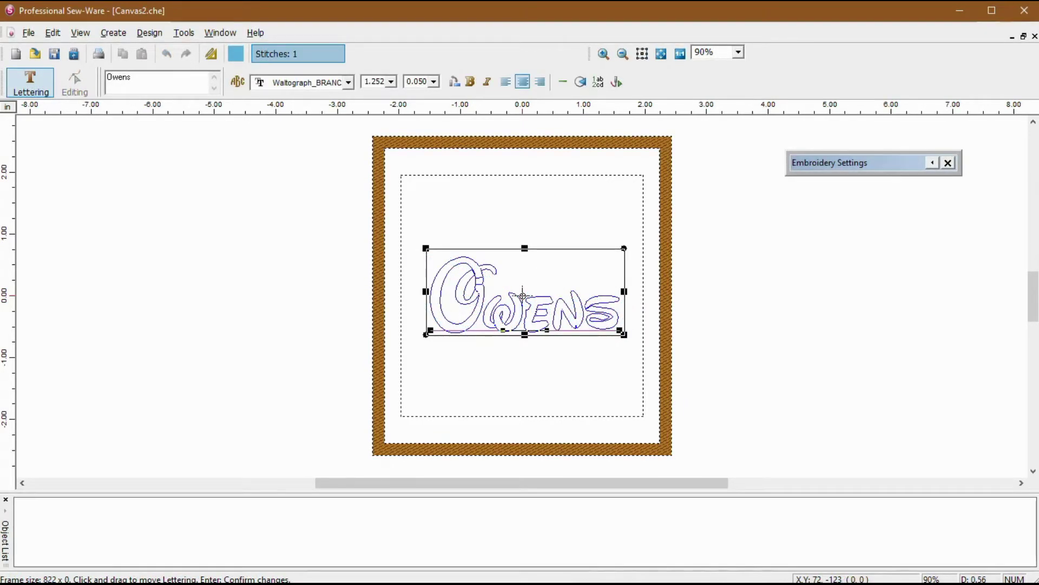
{"action": "key", "text": "Return"}
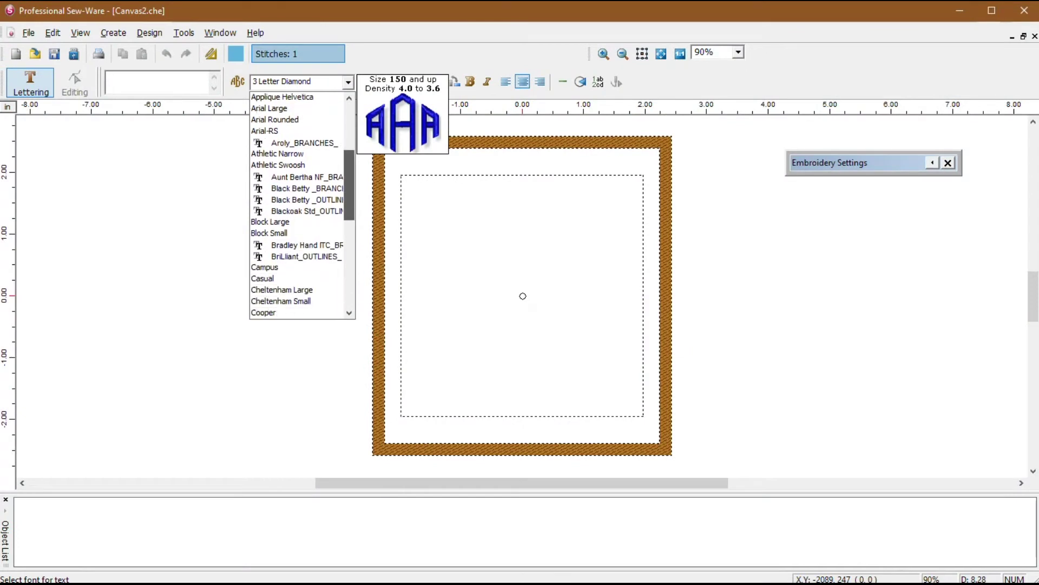
Create the lettering "Owens" in the Waltograph_BRANCHES font, placing it from the hoop's centre point
{"action": "key", "text": "Down"}
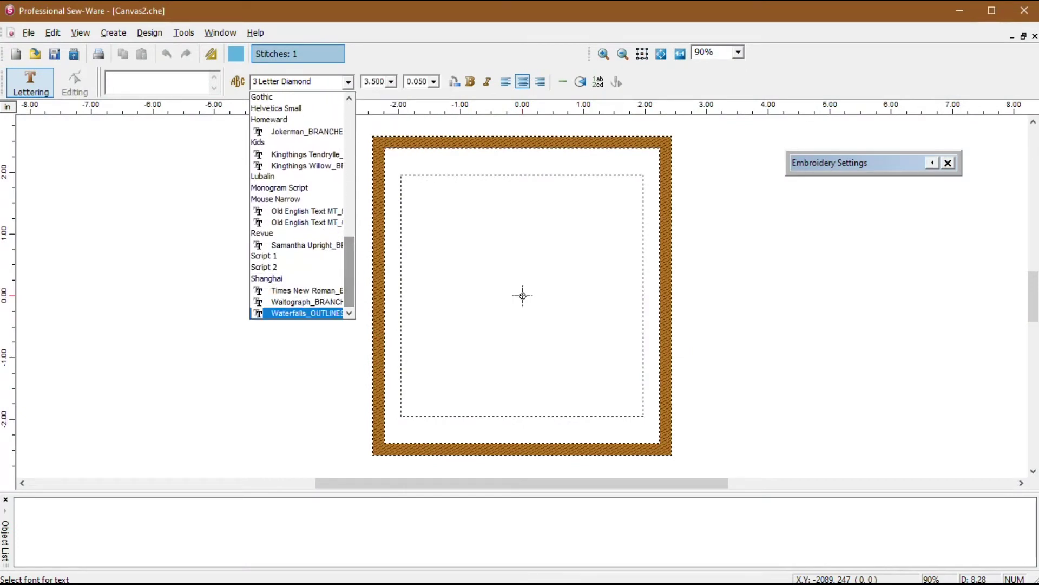
{"action": "key", "text": "Up"}
{"action": "key", "text": "Return"}
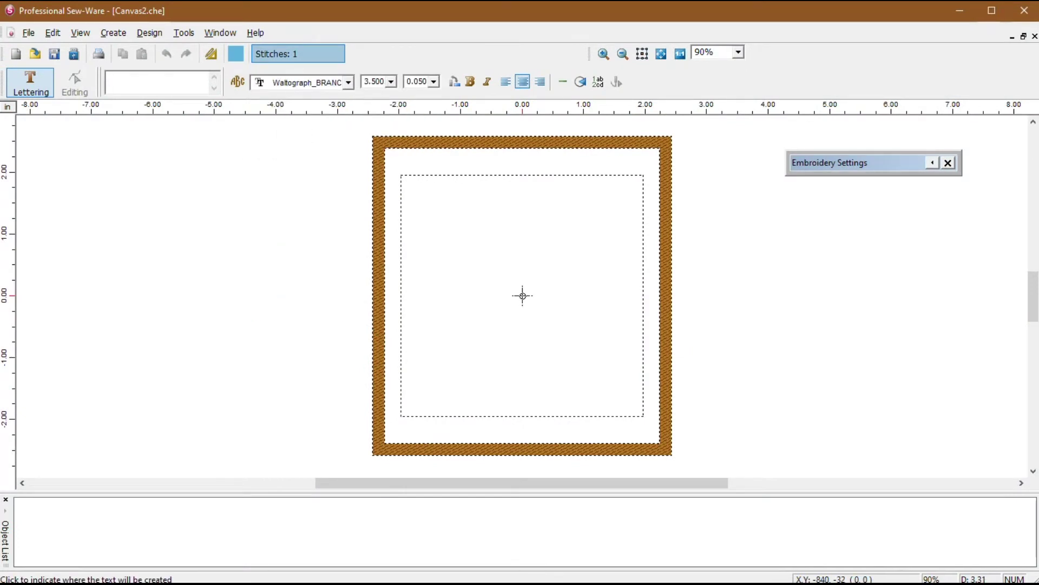
{"action": "left_click", "coordinate": [522, 295]}
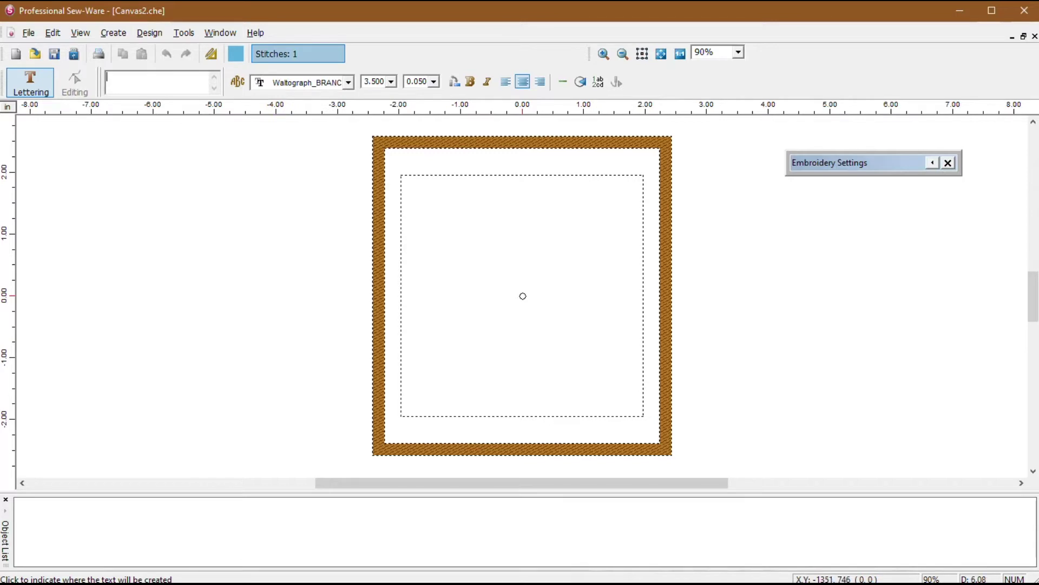
{"action": "type", "text": "ens"}
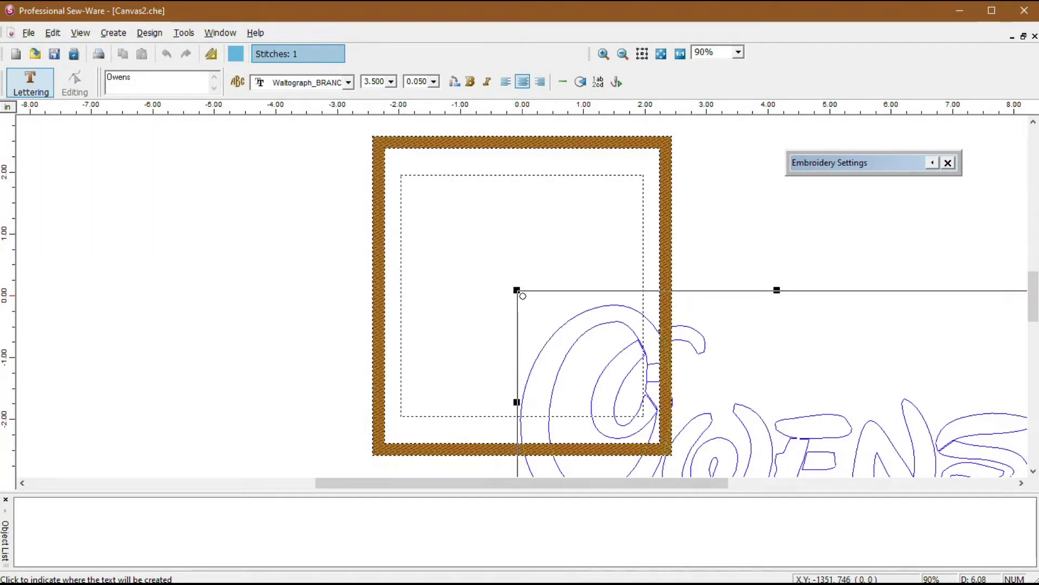
Set the height of the "Owens" lettering to 1.25 inches and centre it in the hoop
{"action": "key", "text": "alt+Down"}
{"action": "key", "text": "Down"}
{"action": "key", "text": "Down"}
{"action": "key", "text": "Return"}
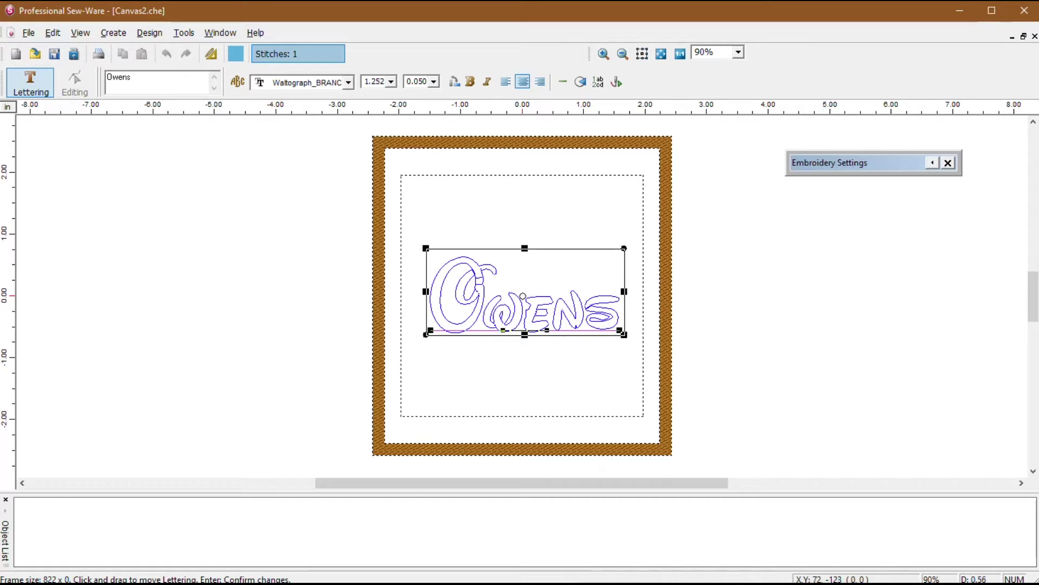
Change the thread colour to dark magenta and generate the stitches for the "Owens" lettering
{"action": "left_click", "coordinate": [235, 53]}
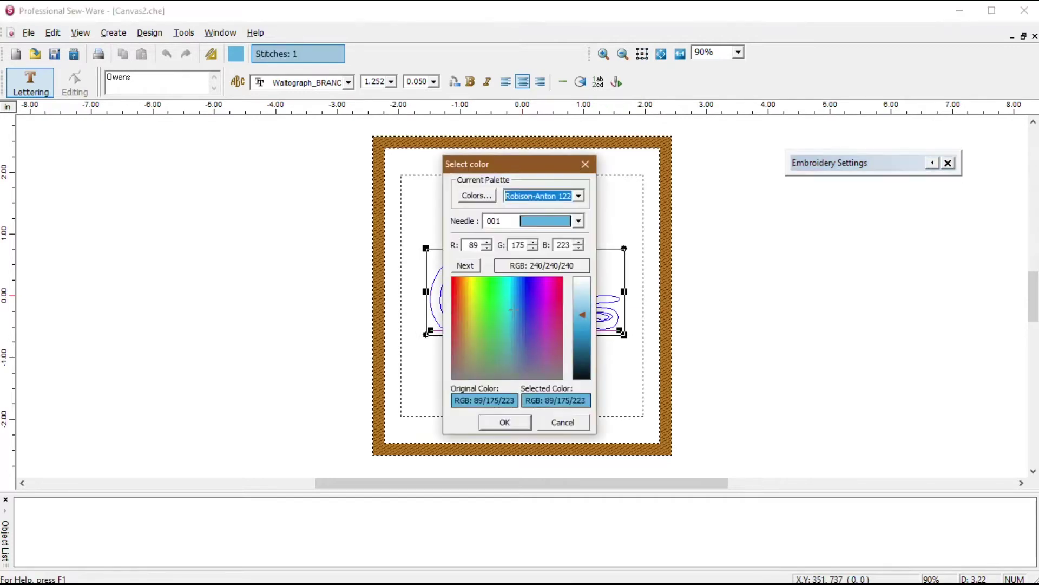
{"action": "left_click", "coordinate": [454, 285]}
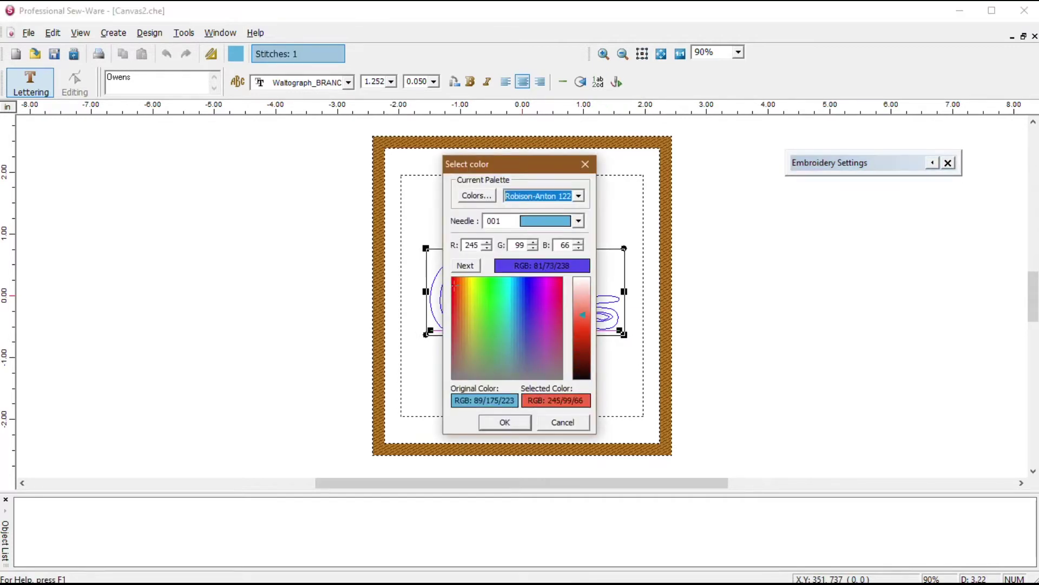
{"action": "left_click", "coordinate": [526, 292]}
{"action": "left_click", "coordinate": [554, 286]}
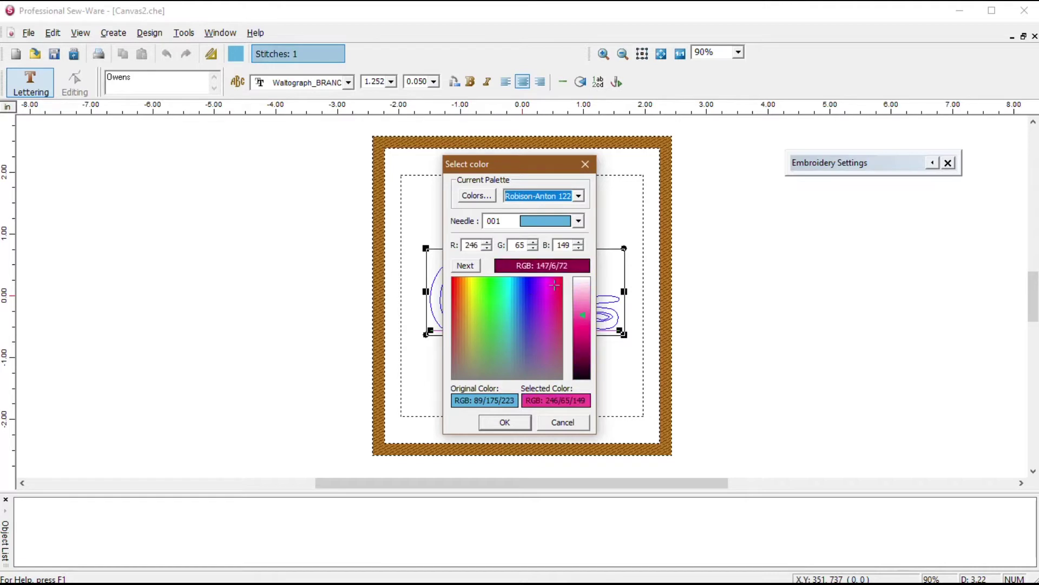
{"action": "left_click", "coordinate": [582, 347]}
{"action": "left_click", "coordinate": [504, 422]}
{"action": "left_click", "coordinate": [616, 82]}
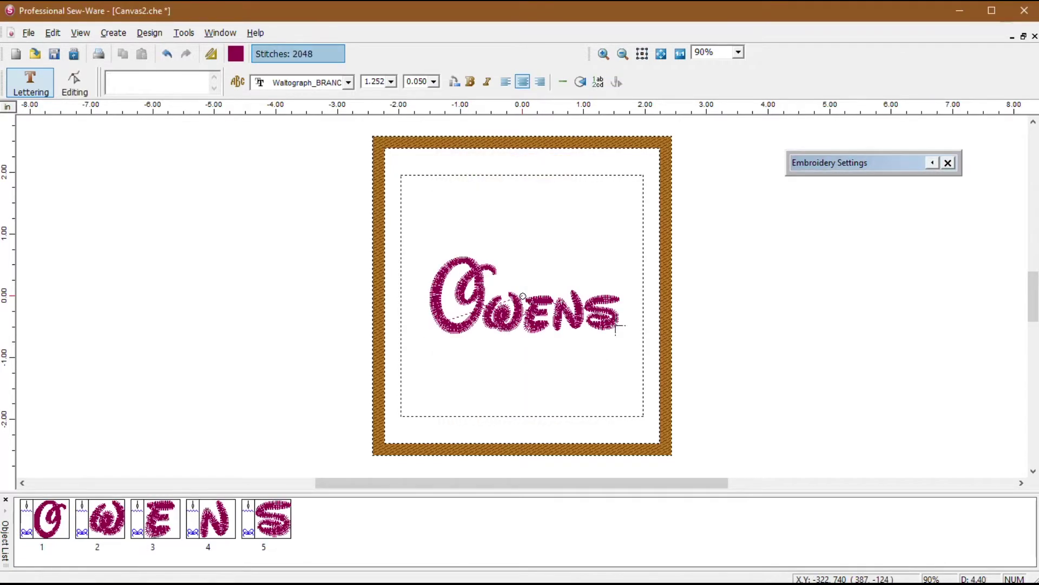
Stretch the "Daisy" lettering in Canvas1 taller by raising the upper edge of its frame
{"action": "left_click", "coordinate": [79, 32]}
{"action": "left_click", "coordinate": [103, 52]}
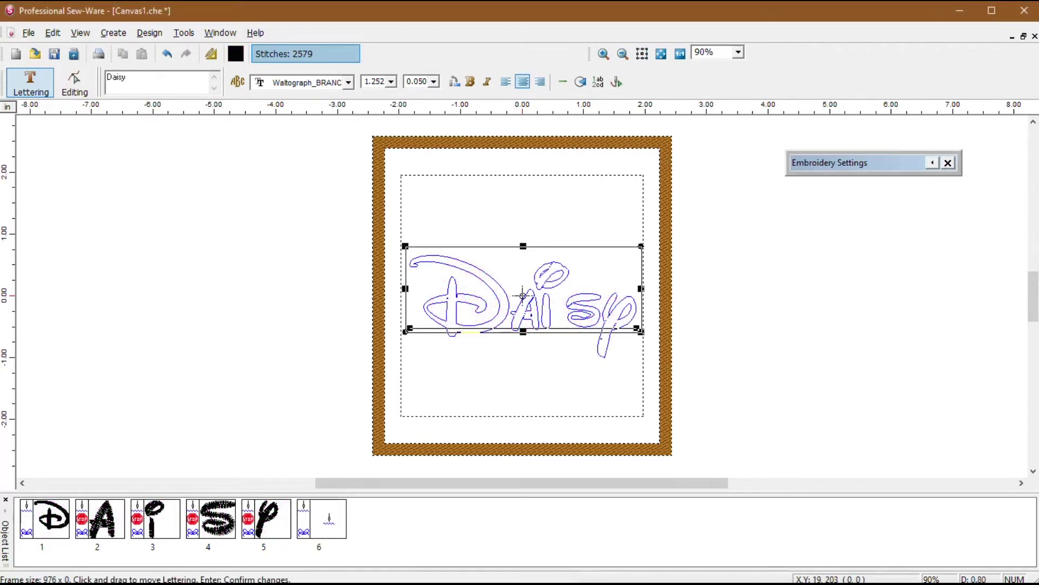
{"action": "left_click_drag", "start_coordinate": [524, 246], "coordinate": [523, 215]}
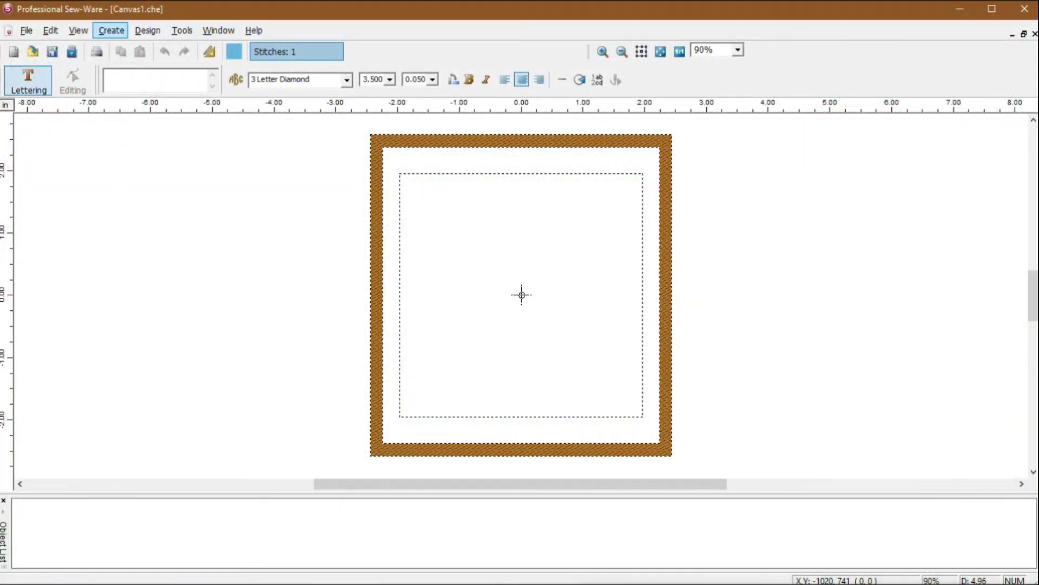
Start the HyperFont wizard and enter "Daisy" as the text to convert into embroidery
{"action": "left_click", "coordinate": [110, 30]}
{"action": "key", "text": "Down"}
{"action": "key", "text": "Down"}
{"action": "key", "text": "Down"}
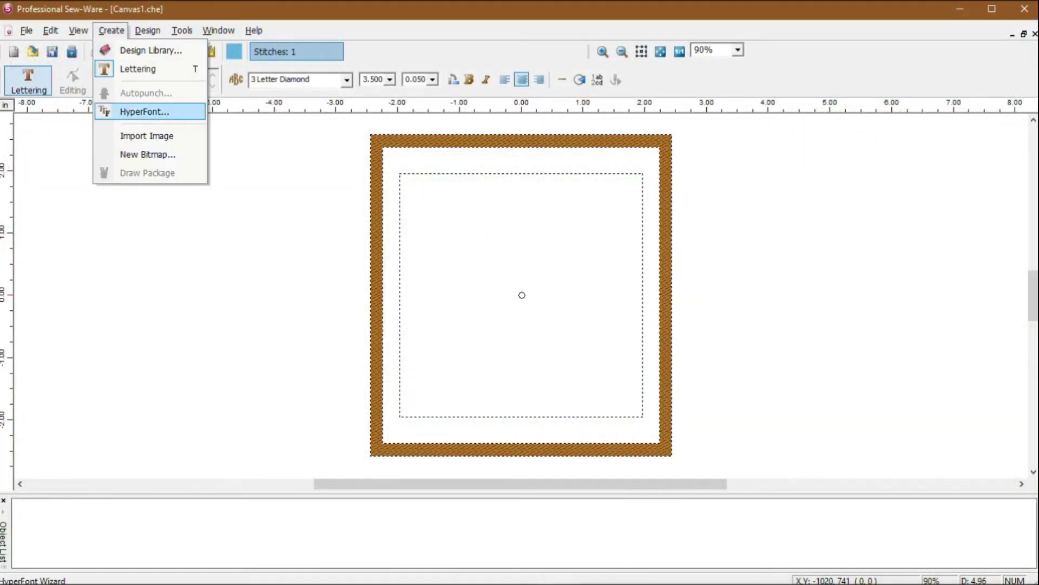
{"action": "key", "text": "Return"}
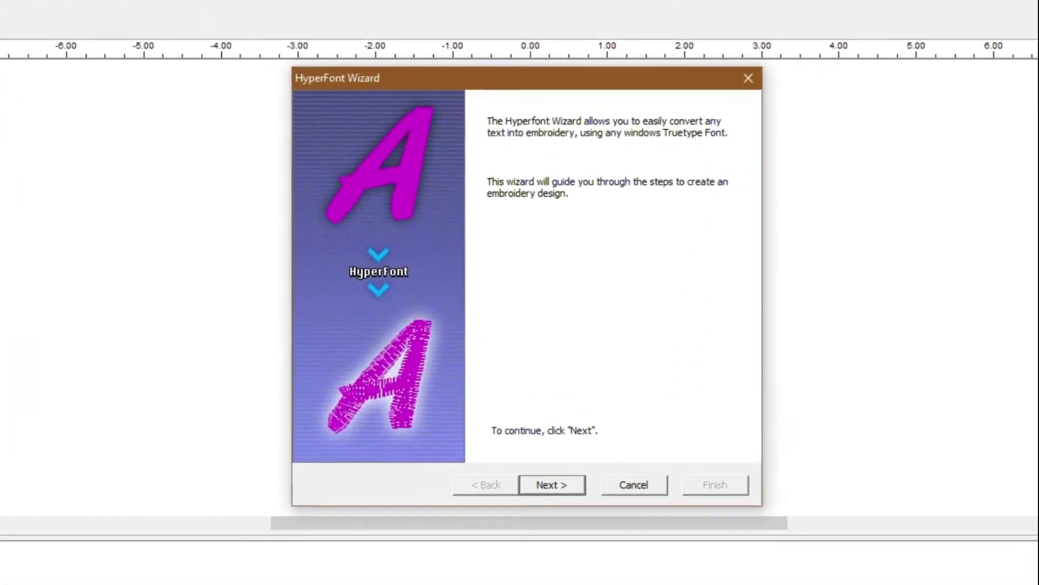
{"action": "key", "text": "Return"}
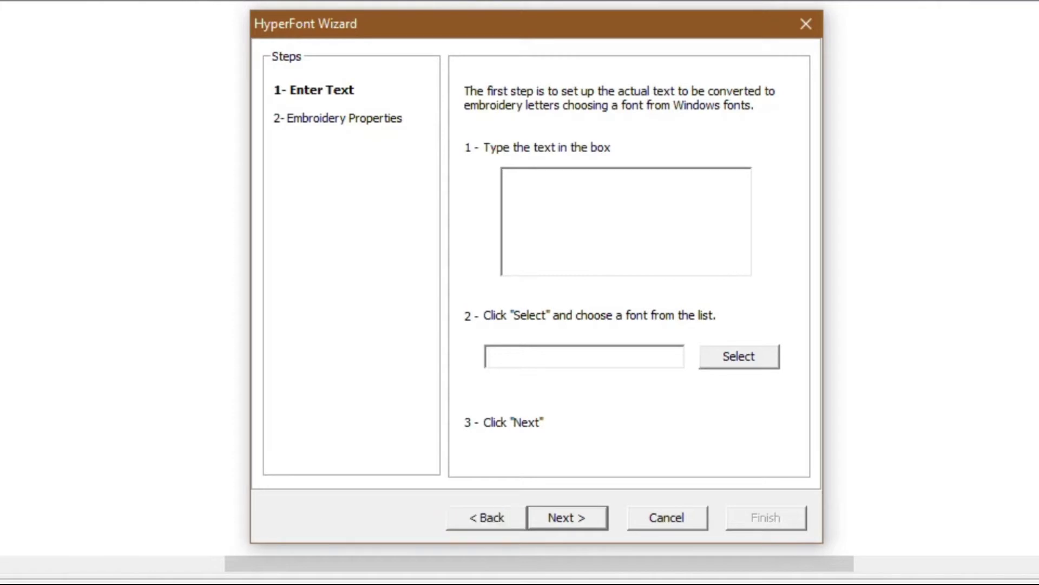
{"action": "type", "text": "D"}
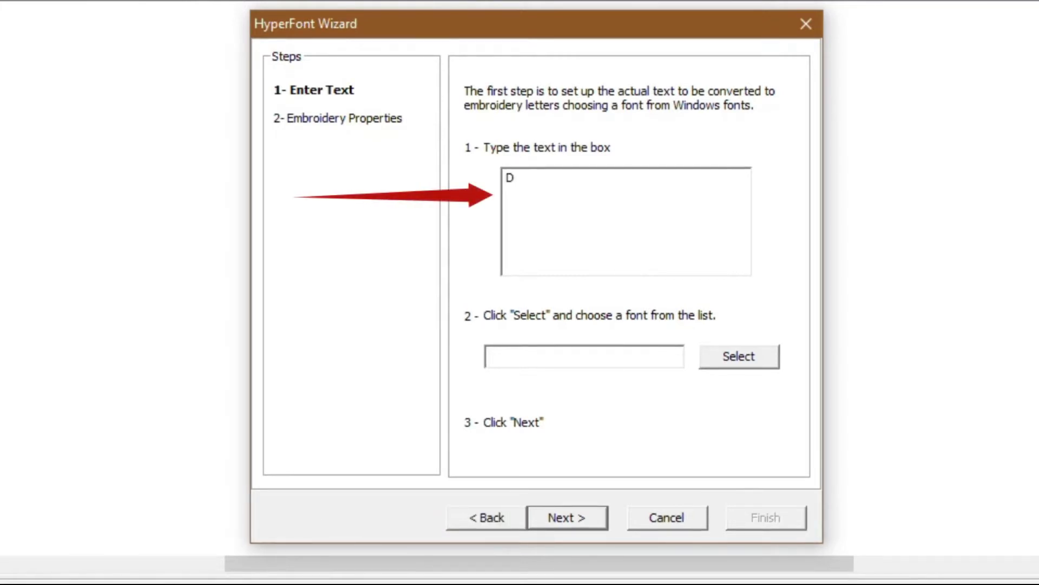
{"action": "type", "text": "aisy"}
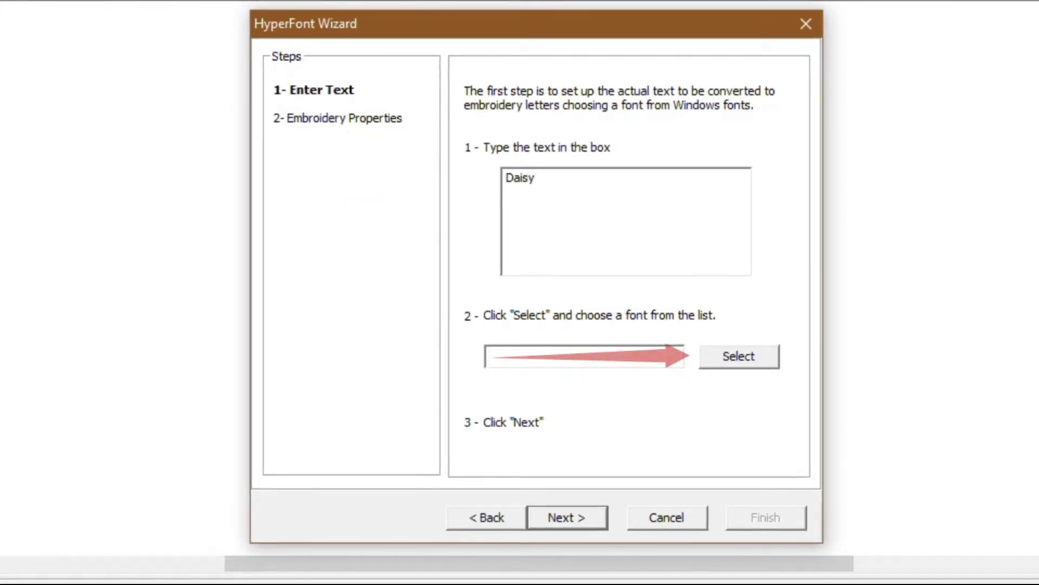
Choose the Waltograph font for the wizard's text
{"action": "left_click", "coordinate": [738, 356]}
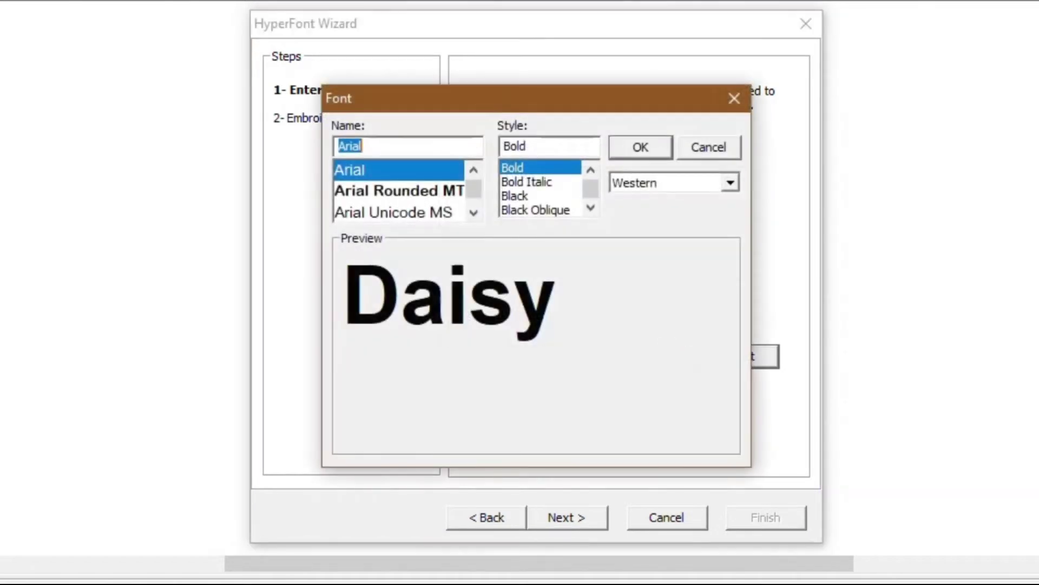
{"action": "left_click", "coordinate": [473, 212]}
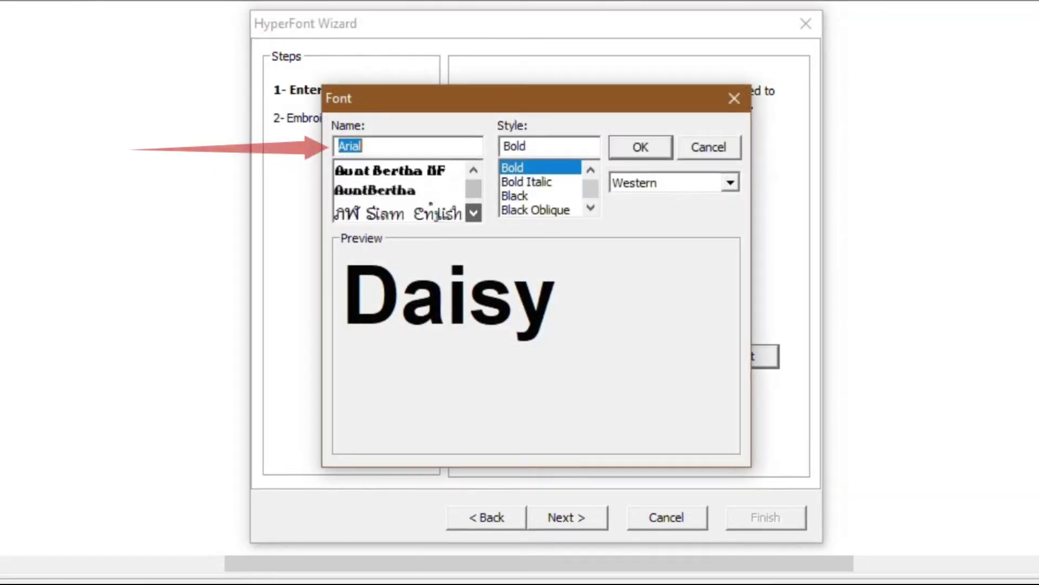
{"action": "scroll", "coordinate": [399, 190], "scroll_direction": "down", "scroll_amount": 8}
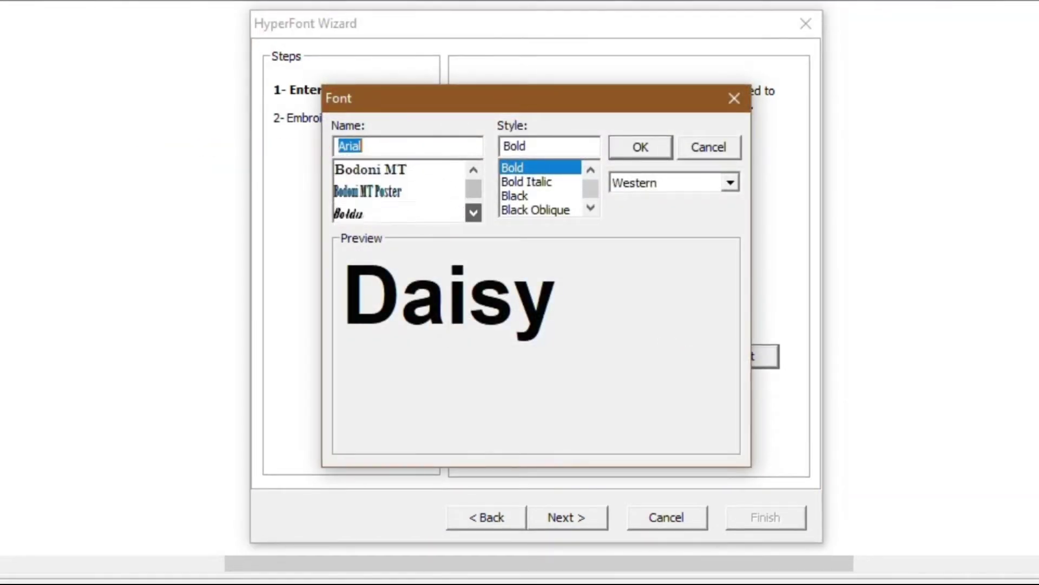
{"action": "left_click_drag", "start_coordinate": [473, 188], "coordinate": [473, 193]}
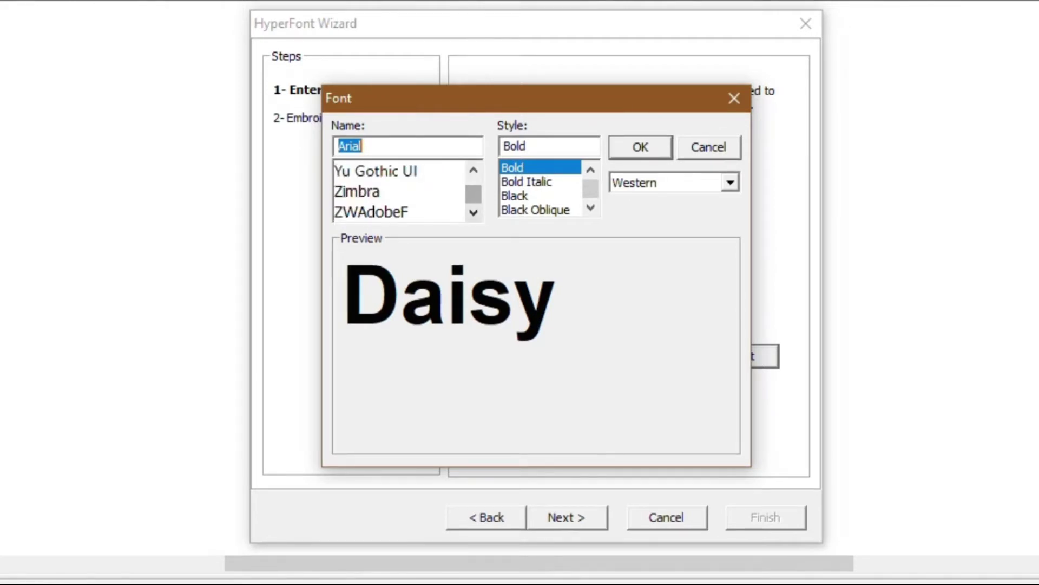
{"action": "left_click", "coordinate": [473, 170]}
{"action": "left_click", "coordinate": [473, 170]}
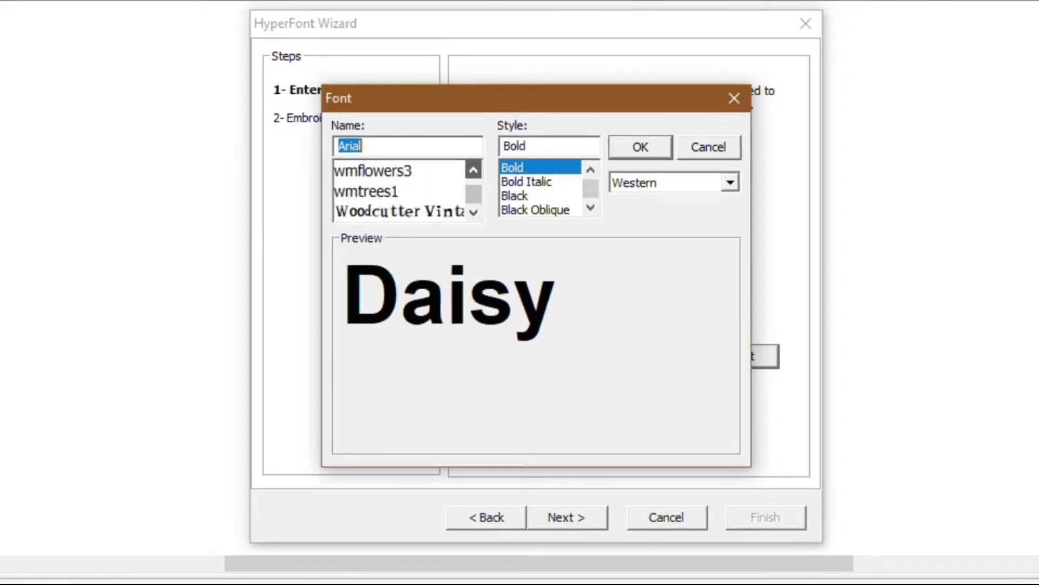
{"action": "left_click", "coordinate": [473, 170]}
{"action": "left_click", "coordinate": [473, 170]}
{"action": "left_click", "coordinate": [473, 170]}
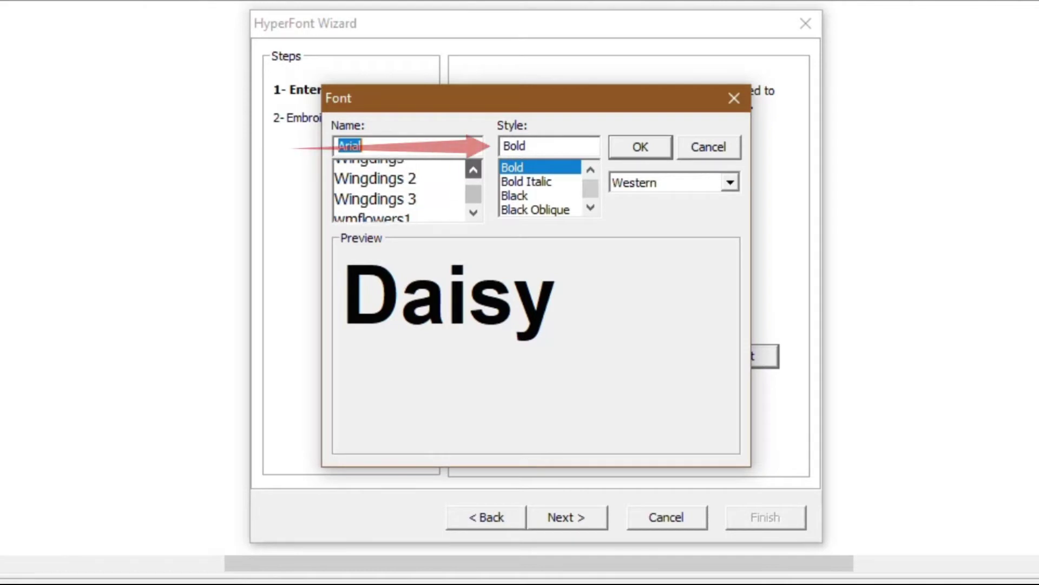
{"action": "left_click", "coordinate": [473, 170]}
{"action": "left_click", "coordinate": [473, 170]}
{"action": "left_click", "coordinate": [473, 170]}
{"action": "left_click", "coordinate": [473, 170]}
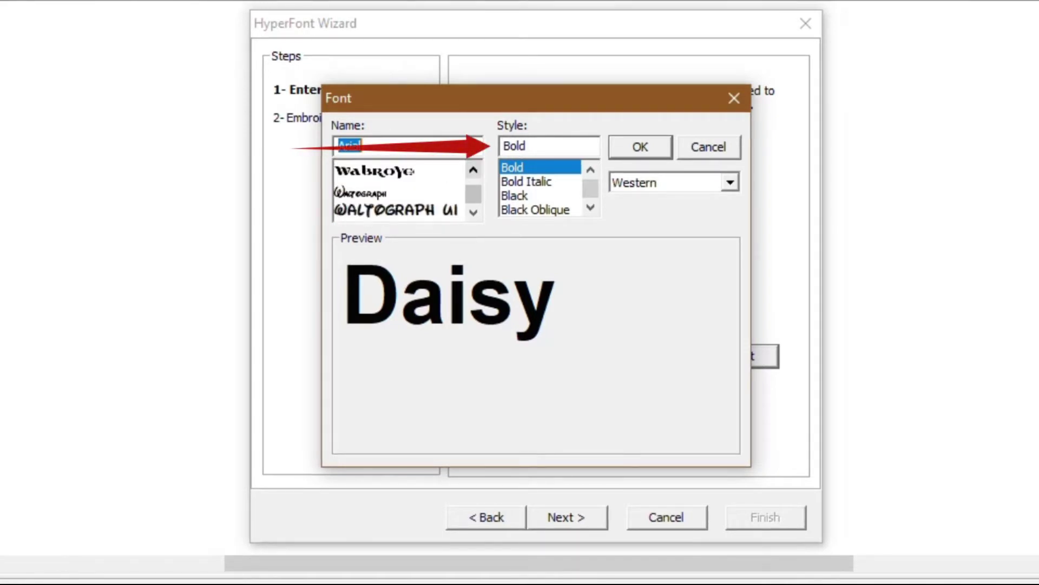
{"action": "left_click", "coordinate": [399, 191]}
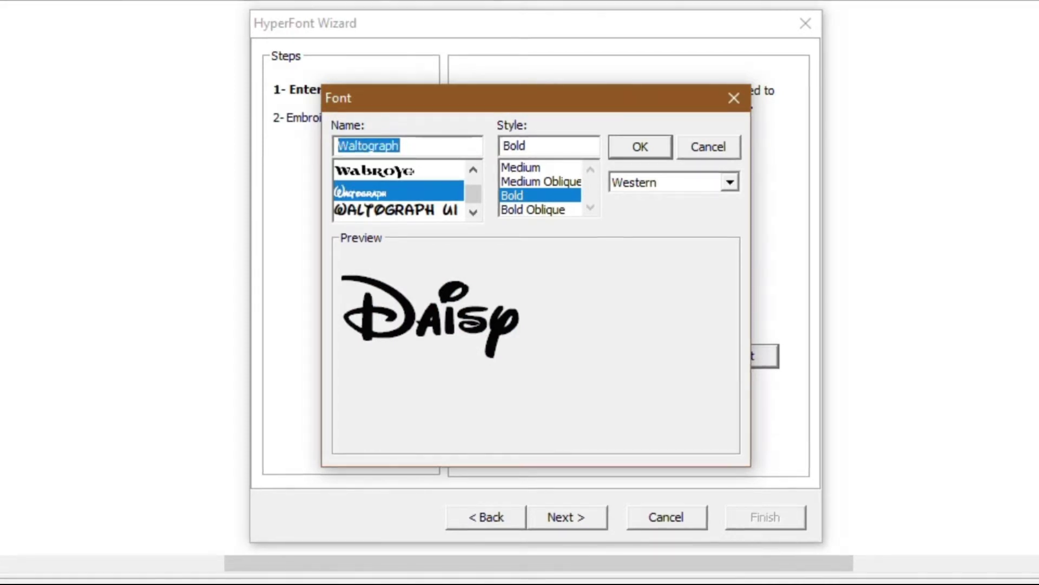
Set the Waltograph font style to Medium, accept it and continue to the embroidery properties
{"action": "left_click", "coordinate": [520, 167]}
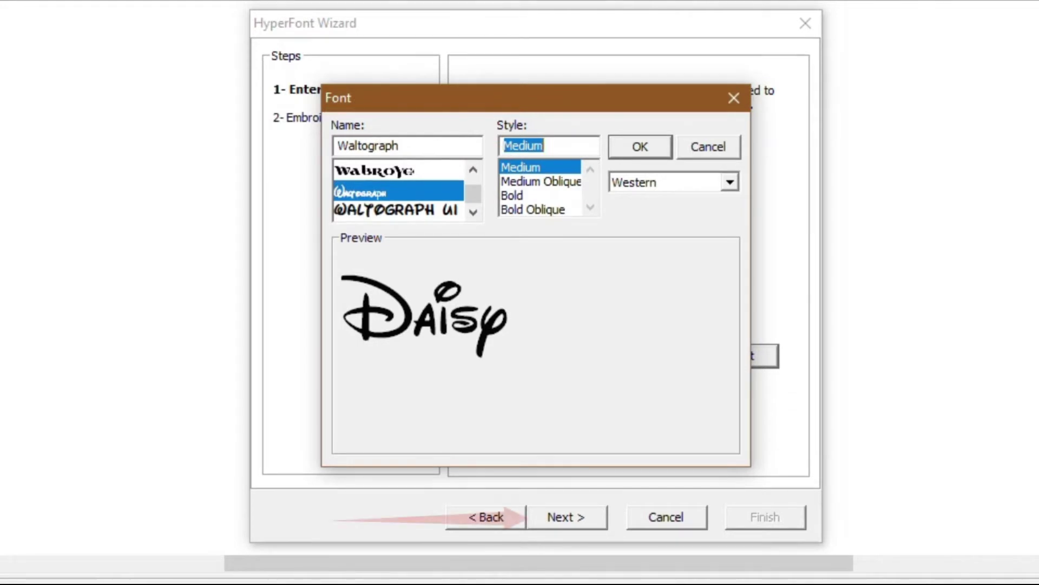
{"action": "left_click", "coordinate": [640, 147]}
{"action": "key", "text": "Return"}
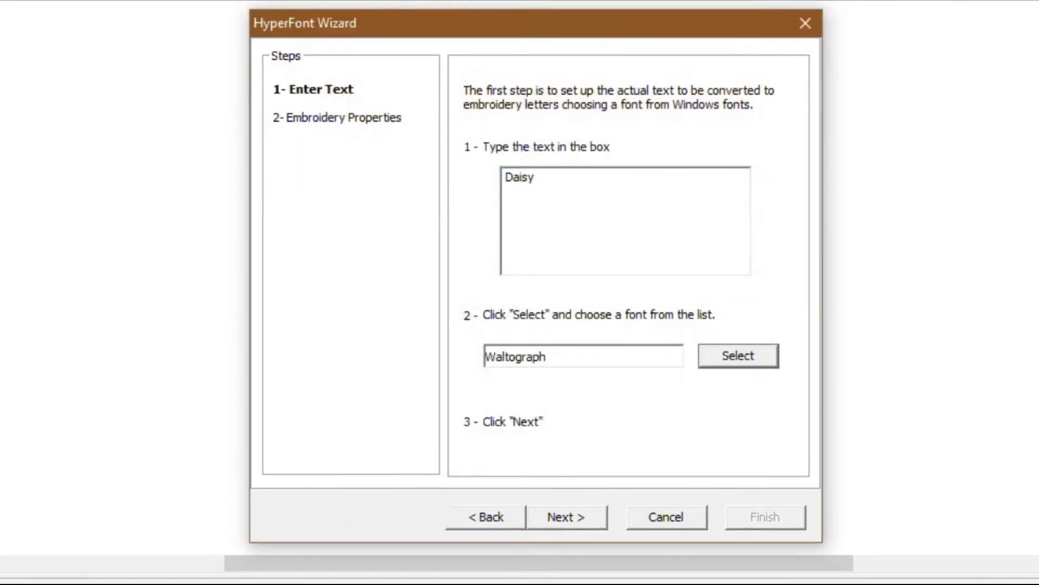
{"action": "key", "text": "alt+n"}
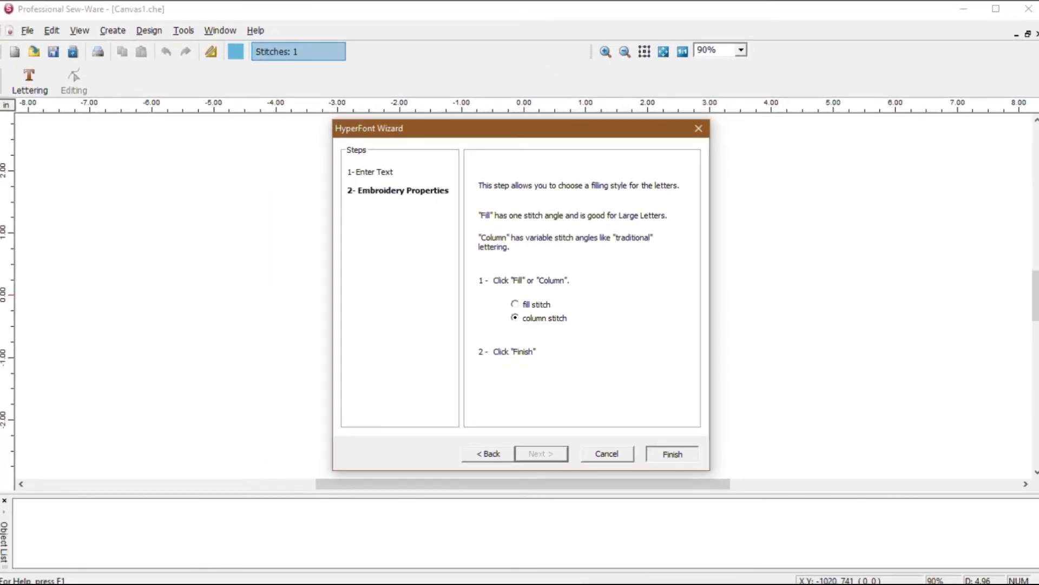
Finish the wizard with column stitch and place the "Daisy" lettering roughly centred over the hoop
{"action": "key", "text": "Return"}
{"action": "left_click", "coordinate": [513, 285]}
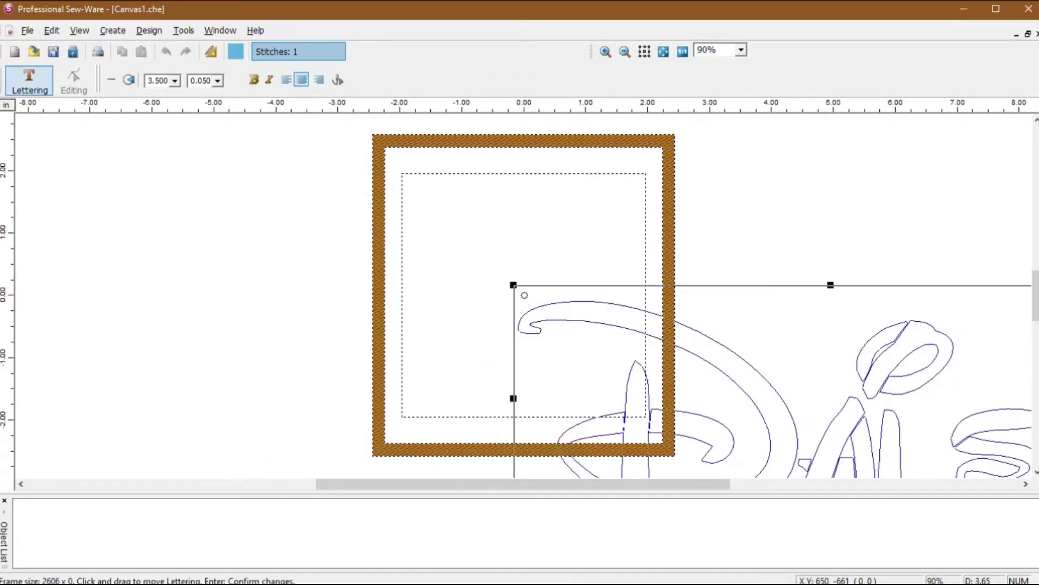
{"action": "left_click_drag", "start_coordinate": [850, 438], "coordinate": [508, 316]}
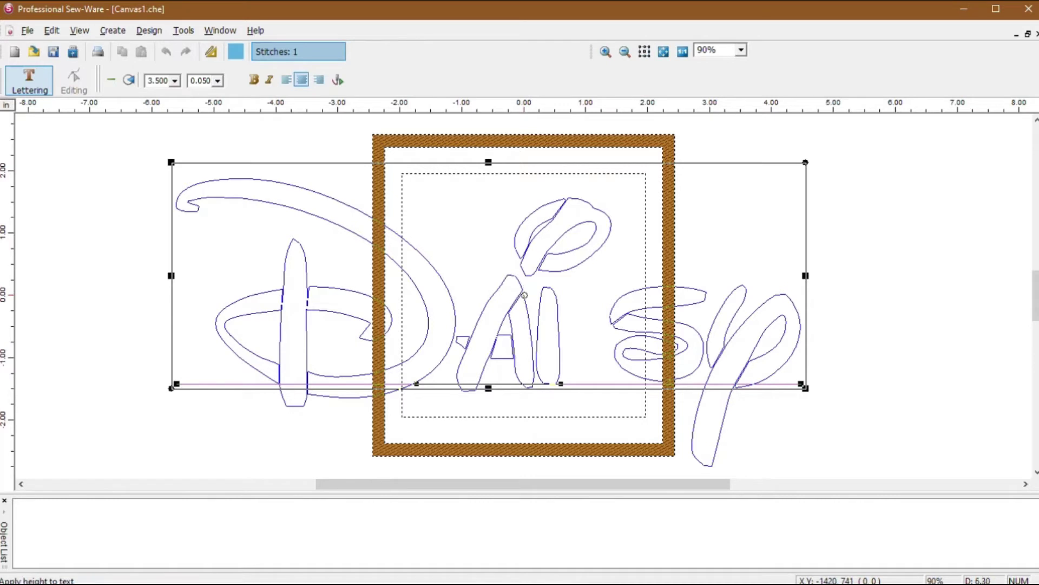
Examine the height and spacing choices available for the "Daisy" lettering
{"action": "left_click", "coordinate": [174, 81]}
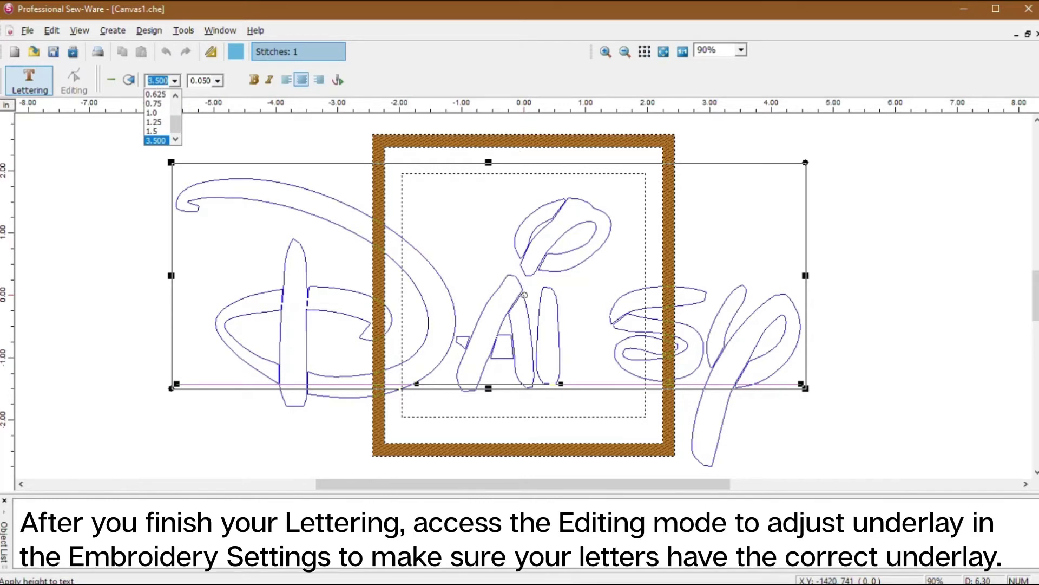
{"action": "key", "text": "Escape"}
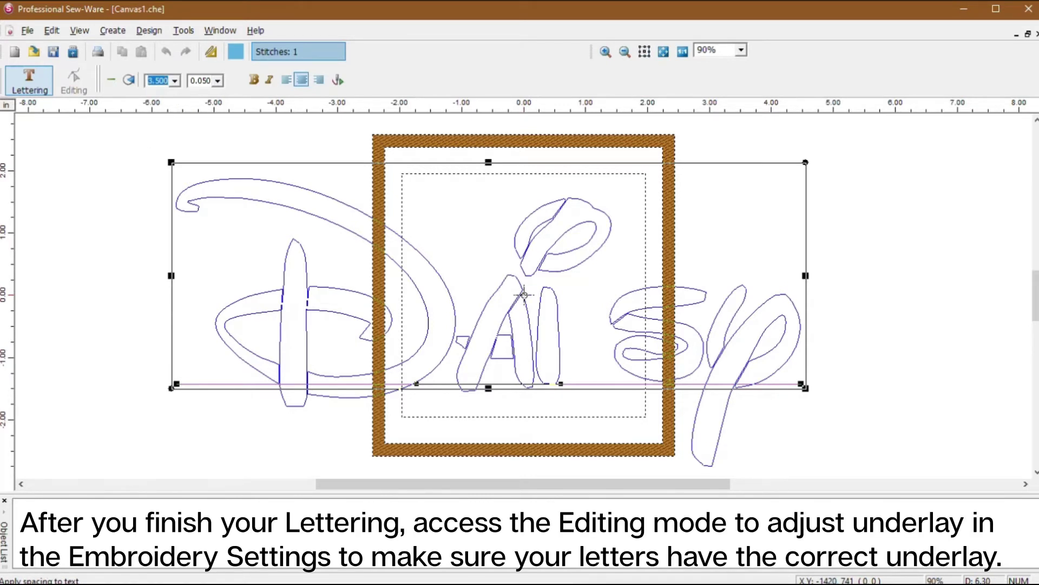
{"action": "left_click", "coordinate": [217, 80]}
{"action": "left_click", "coordinate": [524, 295]}
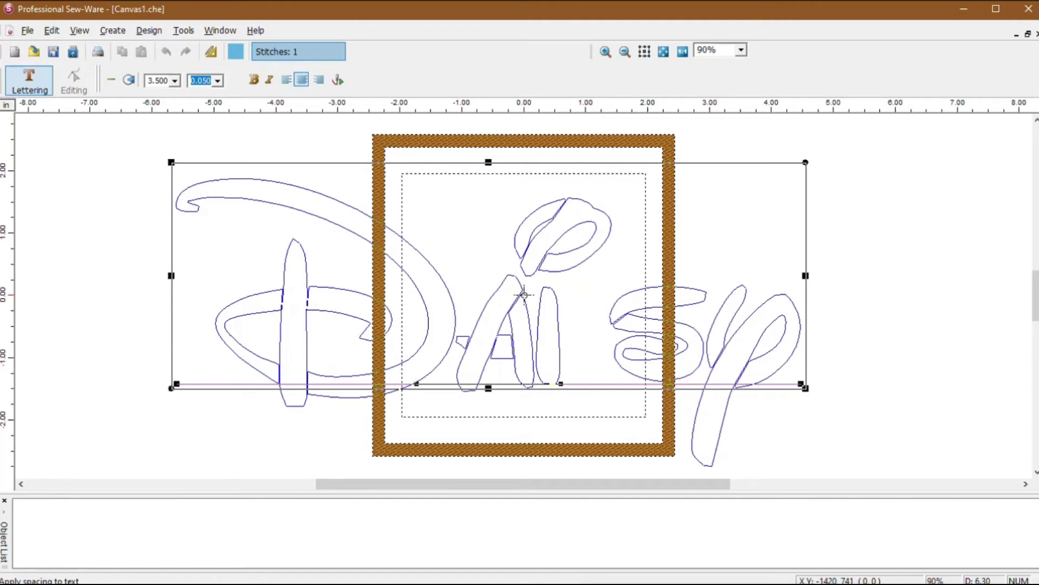
{"action": "key", "text": "shift+Tab"}
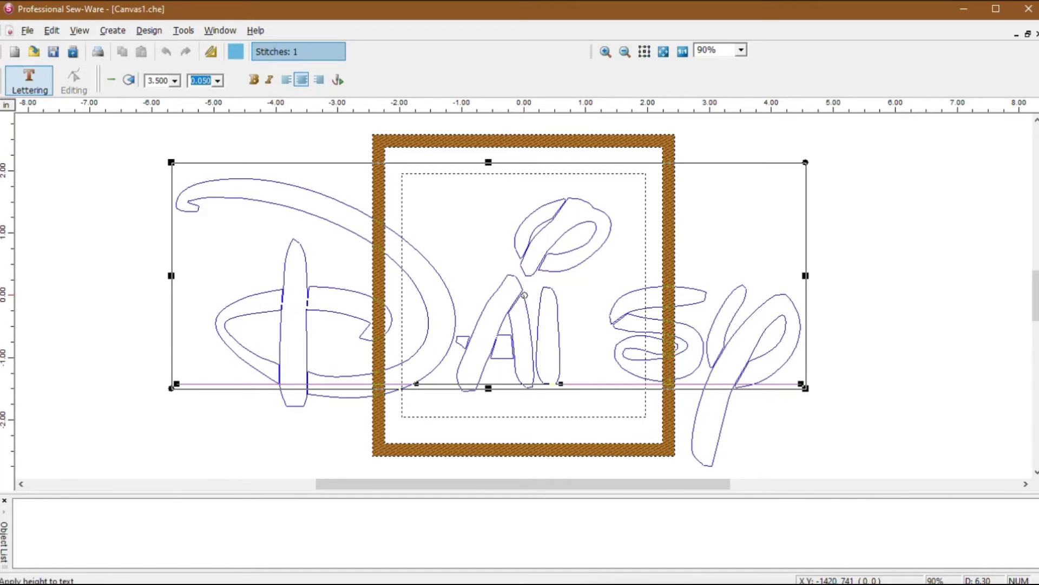
Set the height of the "Daisy" lettering to 1.25 inches
{"action": "key", "text": "alt+Down"}
{"action": "key", "text": "Down"}
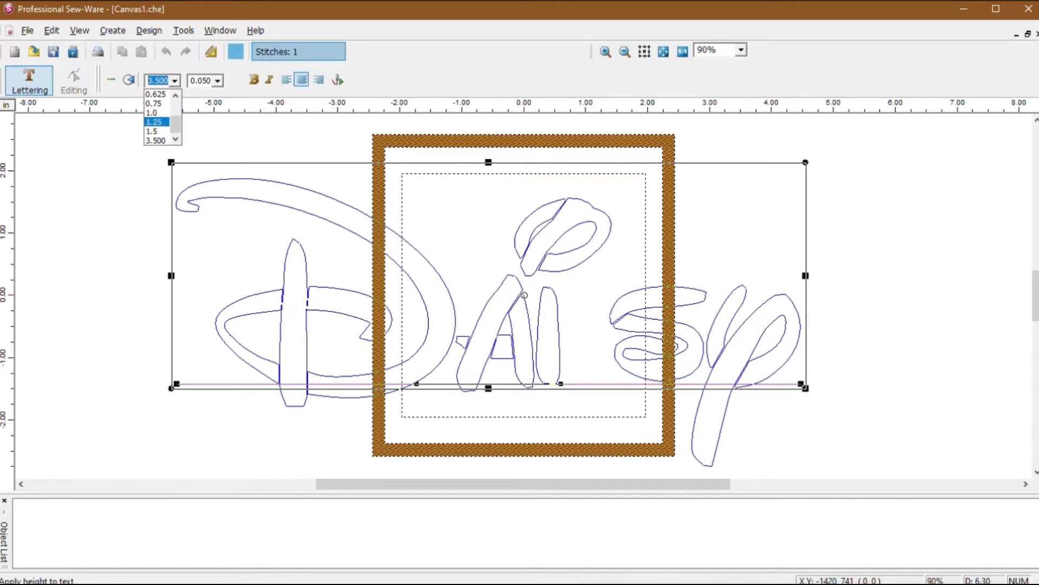
{"action": "key", "text": "Return"}
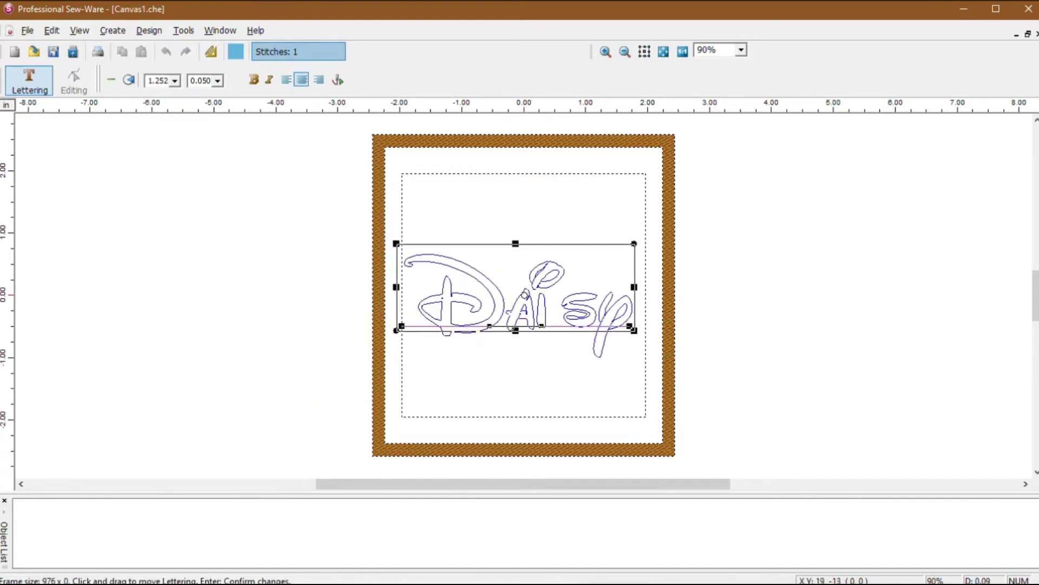
Centre the "Daisy" lettering within the hoop's inner boundary and generate its stitches
{"action": "left_click_drag", "start_coordinate": [529, 298], "coordinate": [538, 300]}
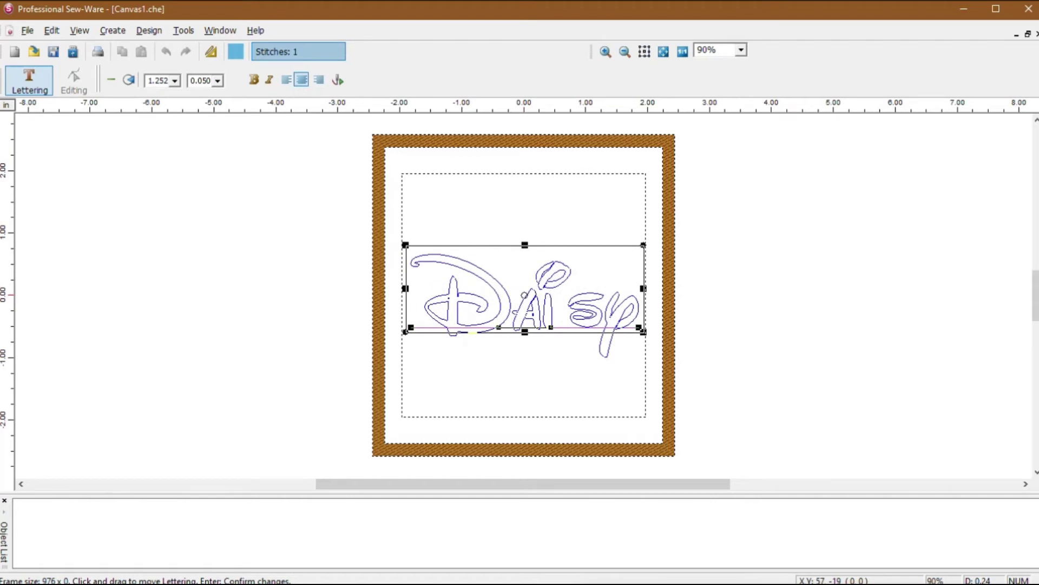
{"action": "right_click", "coordinate": [537, 299]}
{"action": "left_click", "coordinate": [573, 309]}
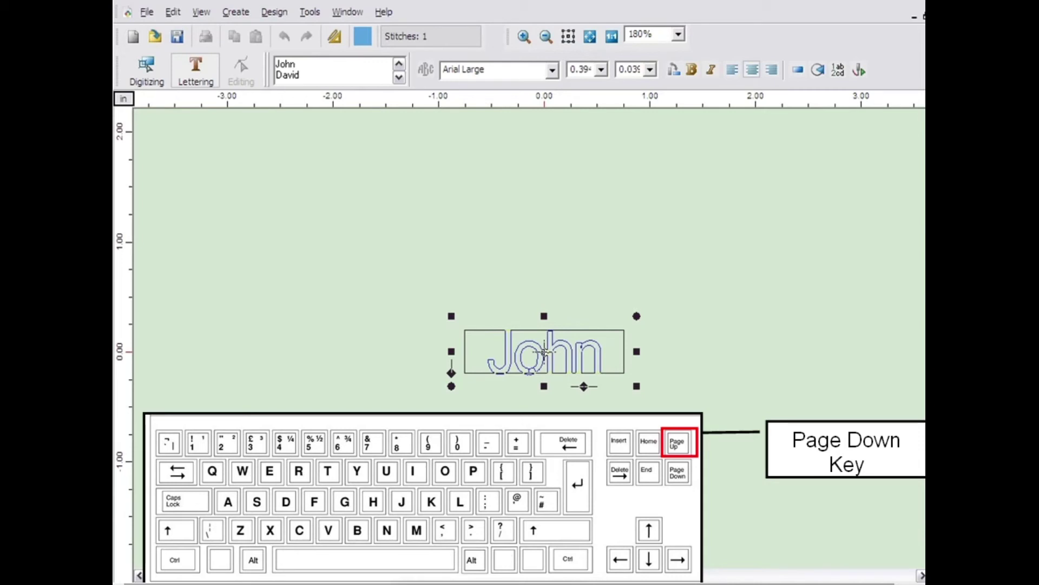
Page through the individual single-line names in the NameDrop lettering
{"action": "key", "text": "Page_Down"}
{"action": "key", "text": "Page_Down"}
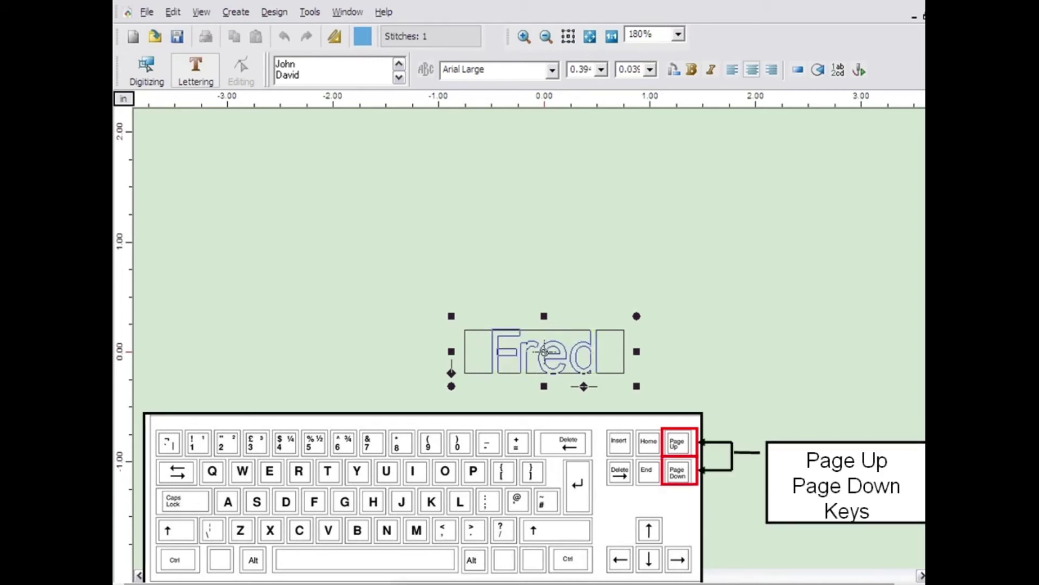
{"action": "key", "text": "Page_Down"}
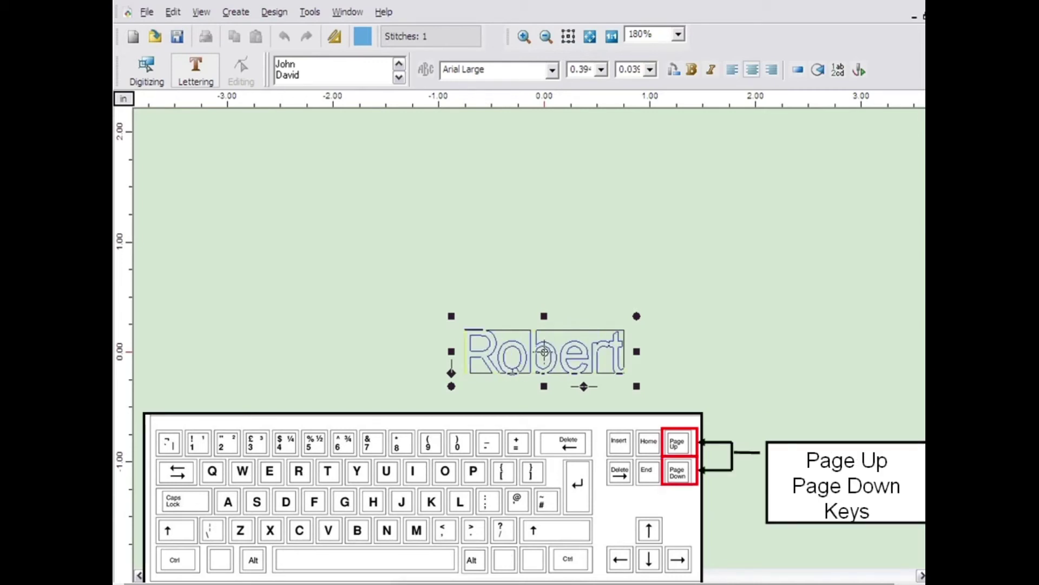
{"action": "key", "text": "Page_Down"}
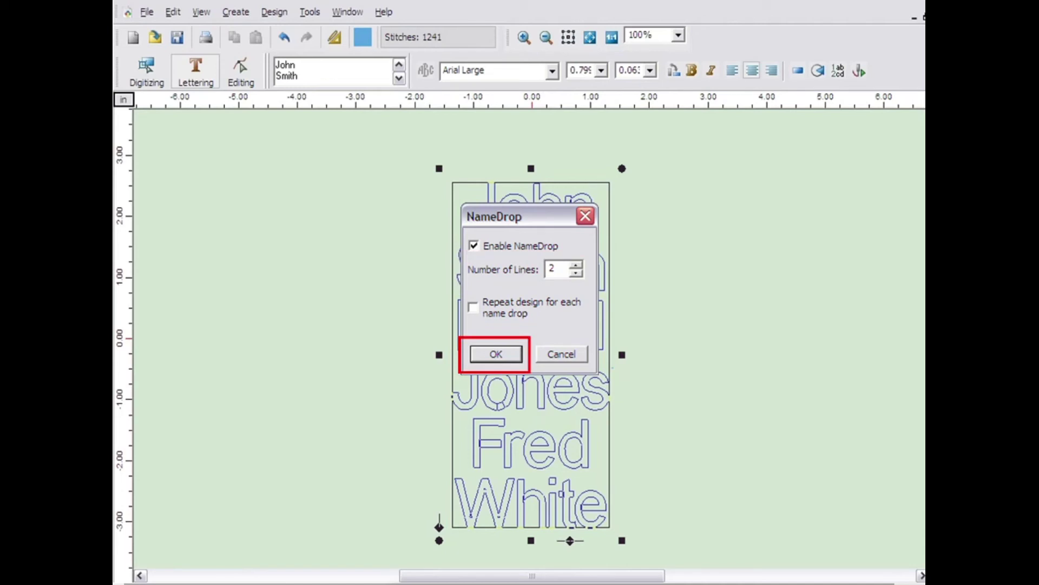
Enable NameDrop with 2 lines per name, show the next first-and-last-name pair and open the lettering's stitching options
{"action": "key", "text": "Return"}
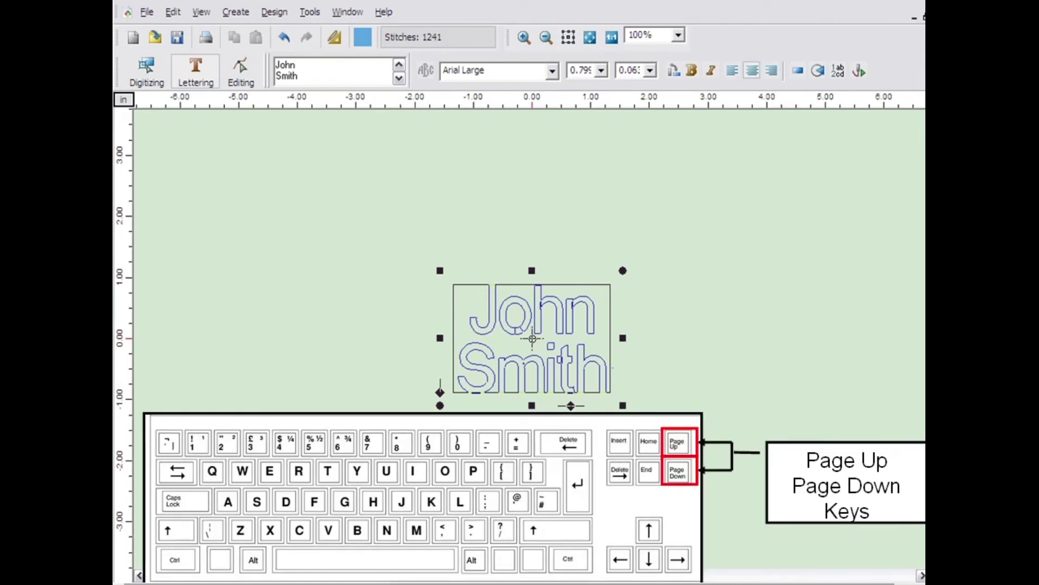
{"action": "key", "text": "Page_Down"}
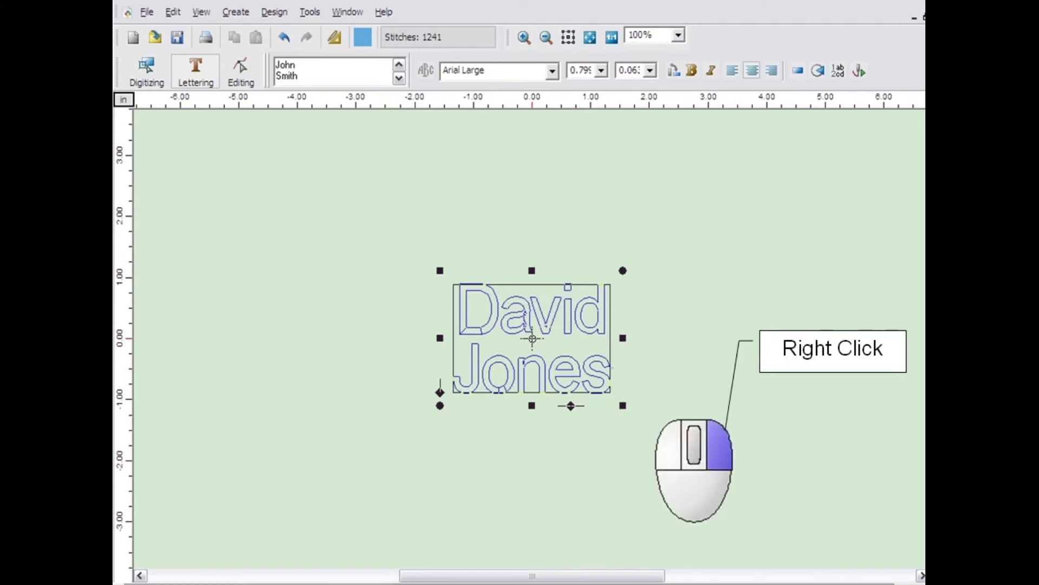
{"action": "right_click", "coordinate": [670, 185]}
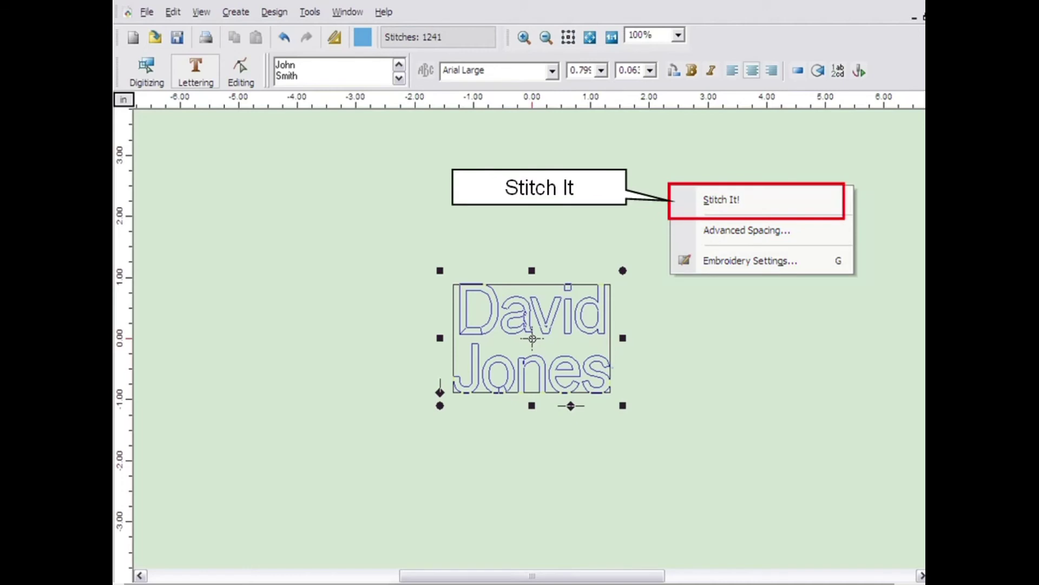